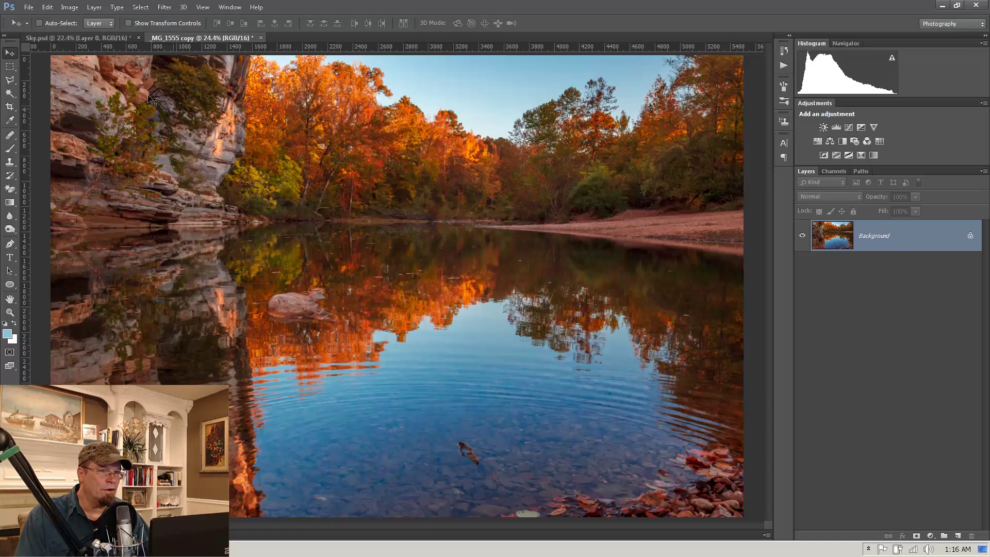
Step: Switch to the Sky.psd document with the cloudy sky over a grassy field
{"action": "left_click", "coordinate": [81, 40]}
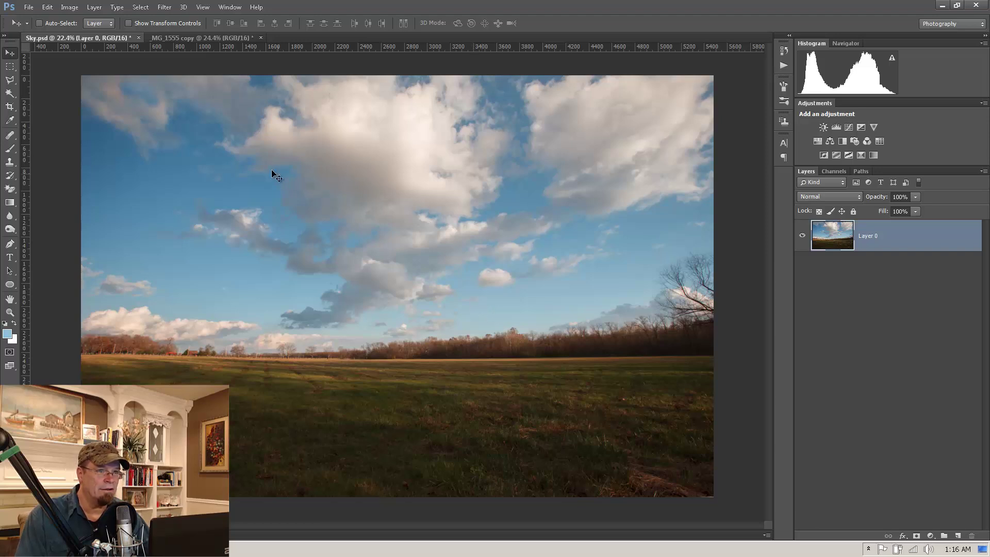
Step: Drag the autumn river photo into Sky.psd as Layer 1, then toggle its visibility to compare
{"action": "left_click", "coordinate": [228, 37]}
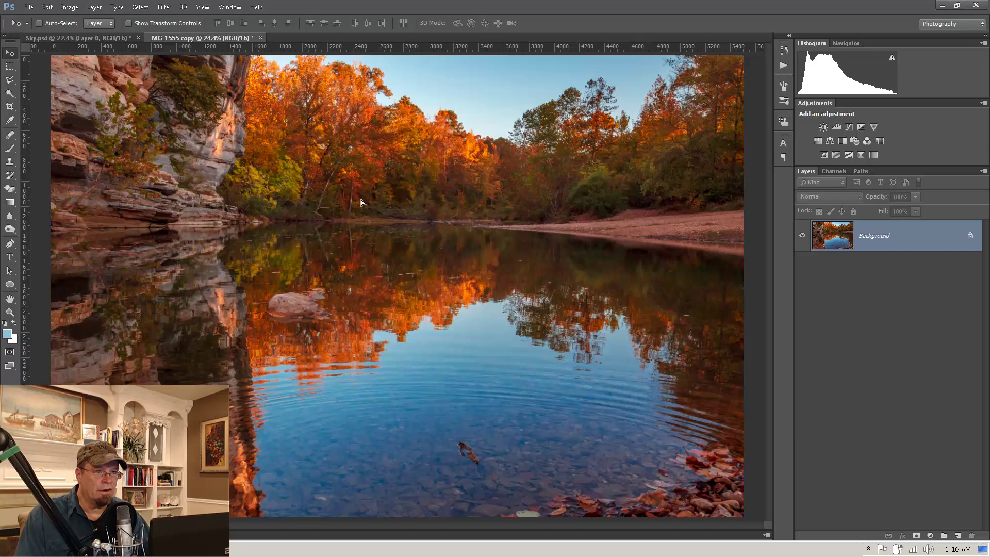
{"action": "left_click", "coordinate": [100, 39]}
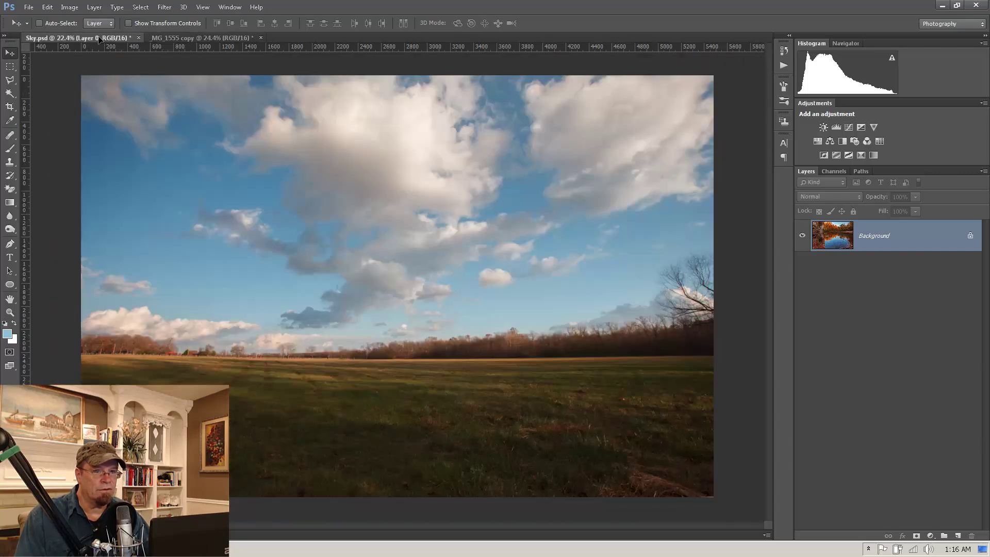
{"action": "left_click_drag", "start_coordinate": [99, 39], "coordinate": [355, 210]}
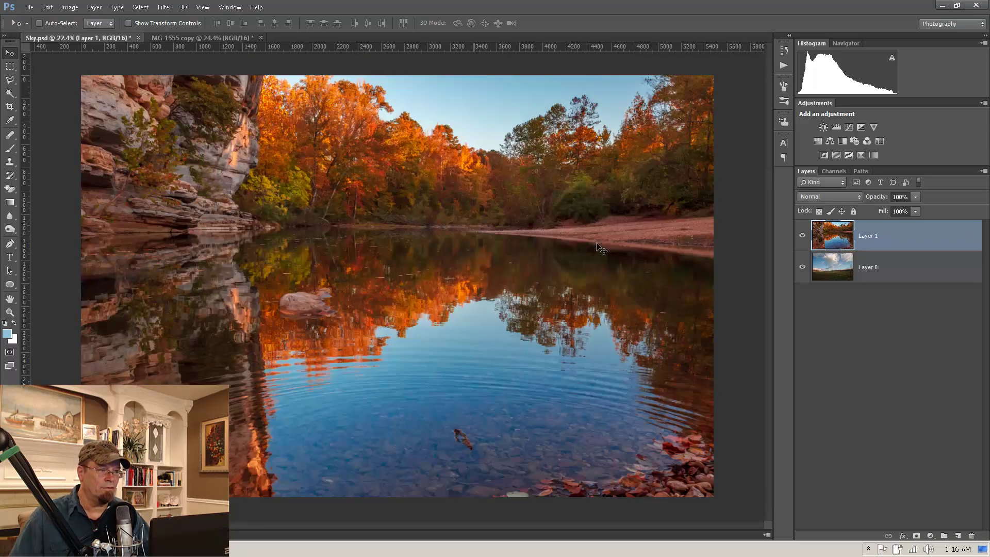
{"action": "left_click", "coordinate": [803, 236]}
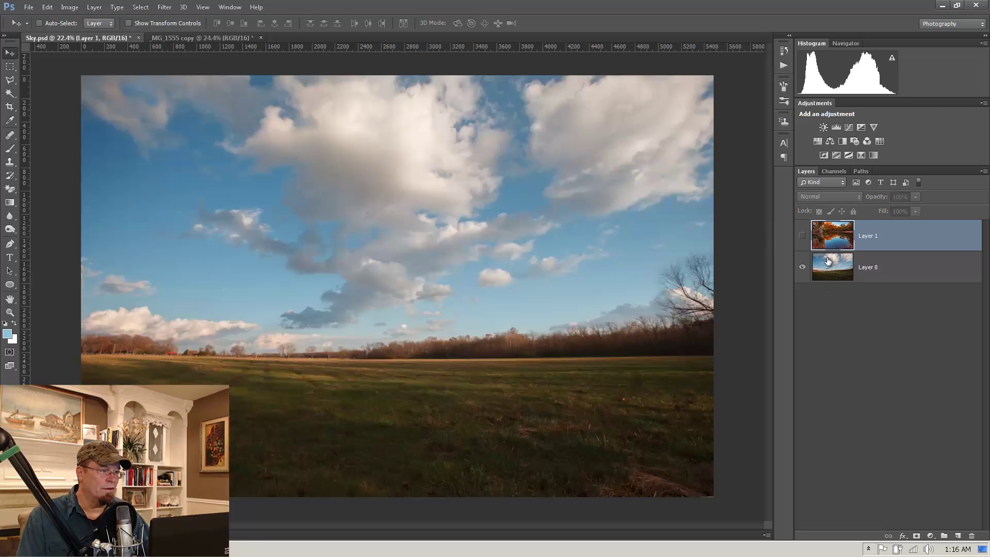
{"action": "left_click", "coordinate": [802, 236]}
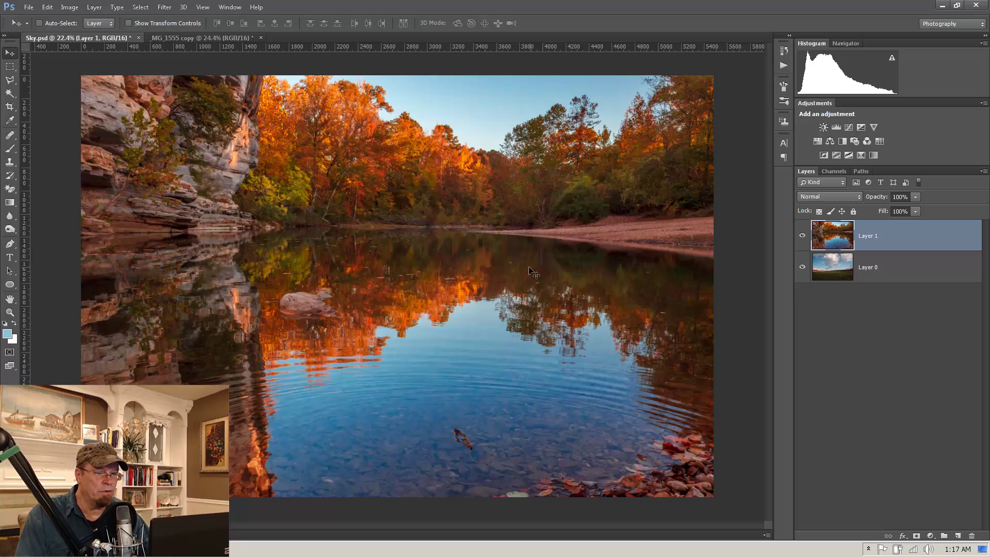
{"action": "left_click", "coordinate": [8, 192]}
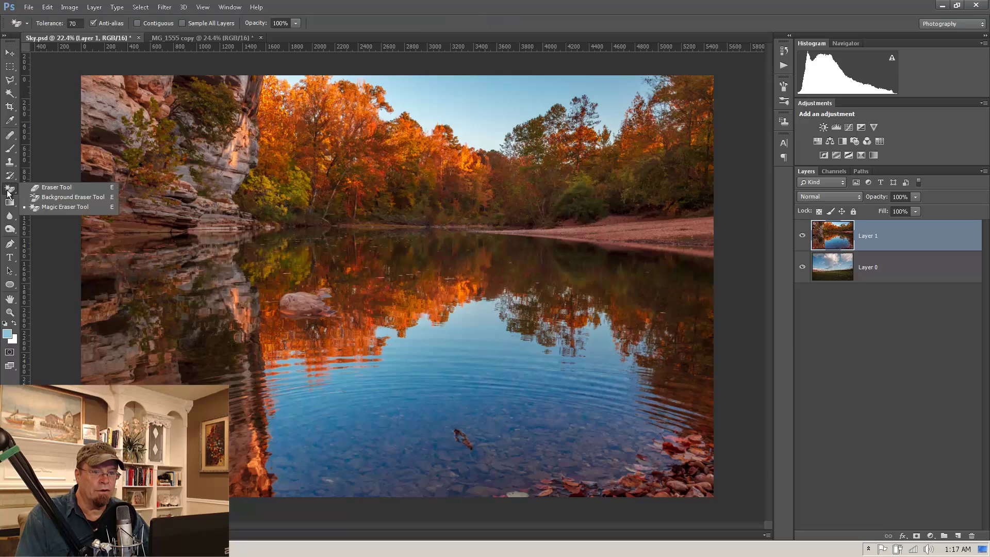
{"action": "left_click", "coordinate": [75, 208]}
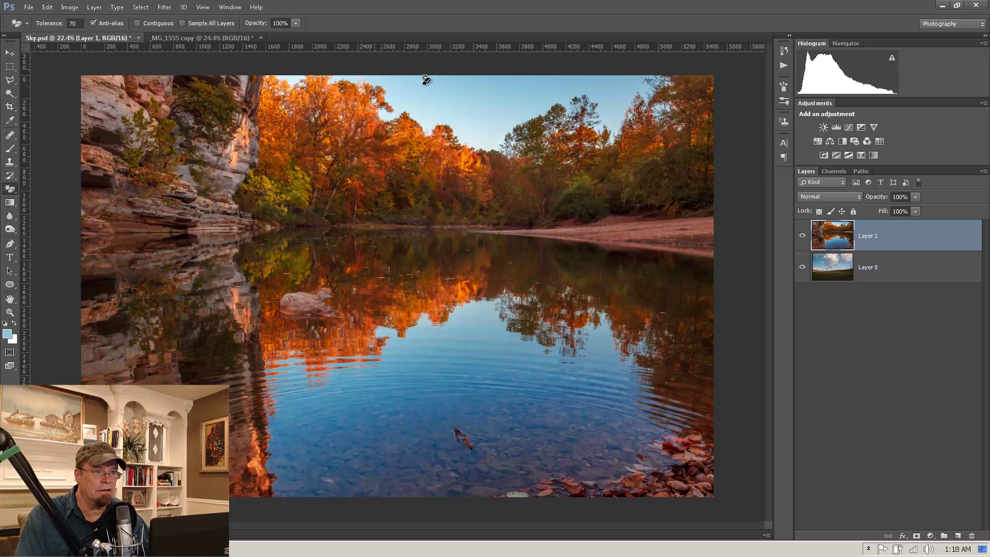
{"action": "left_click", "coordinate": [475, 105]}
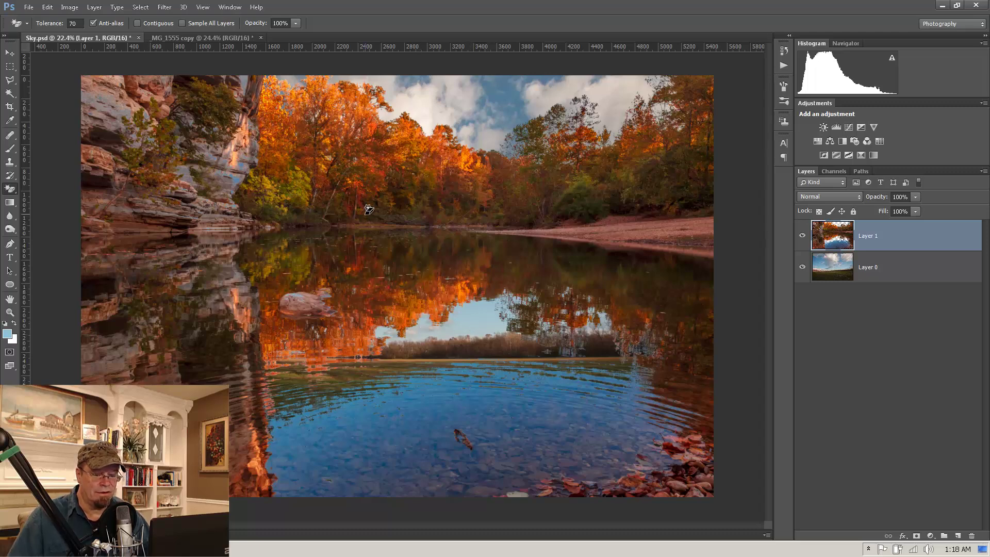
{"action": "key", "text": "ctrl+z"}
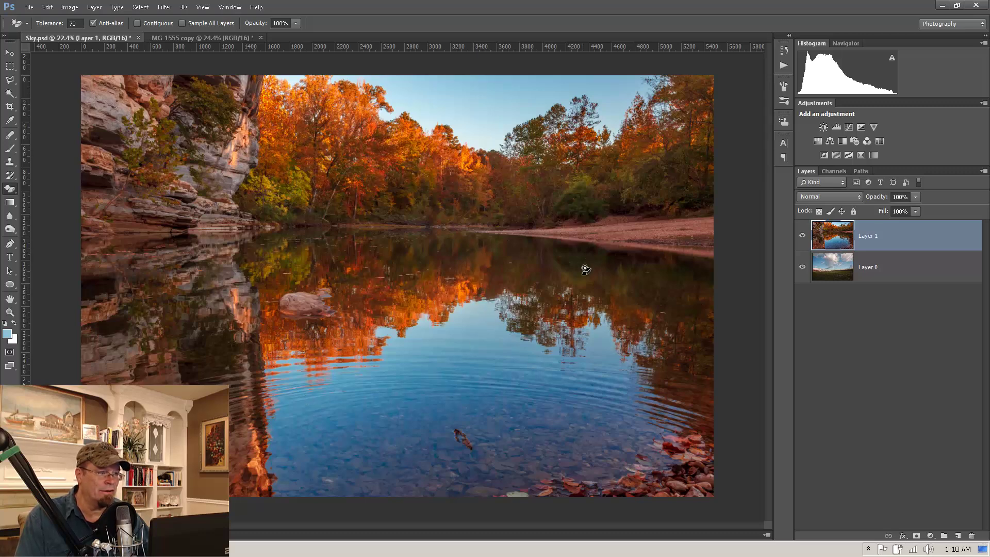
Step: Duplicate the river layer, hide the copy, and make the original Layer 1 active
{"action": "left_click_drag", "start_coordinate": [830, 237], "coordinate": [957, 529]}
{"action": "left_click", "coordinate": [802, 237]}
{"action": "left_click", "coordinate": [831, 269]}
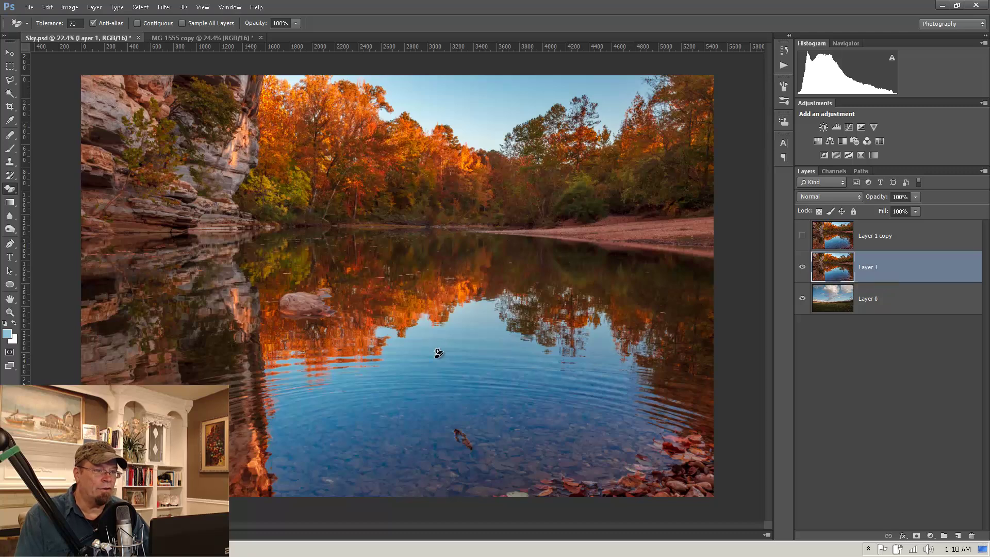
Step: Outline the sky above the treeline with the Polygonal Lasso
{"action": "left_click", "coordinate": [10, 81]}
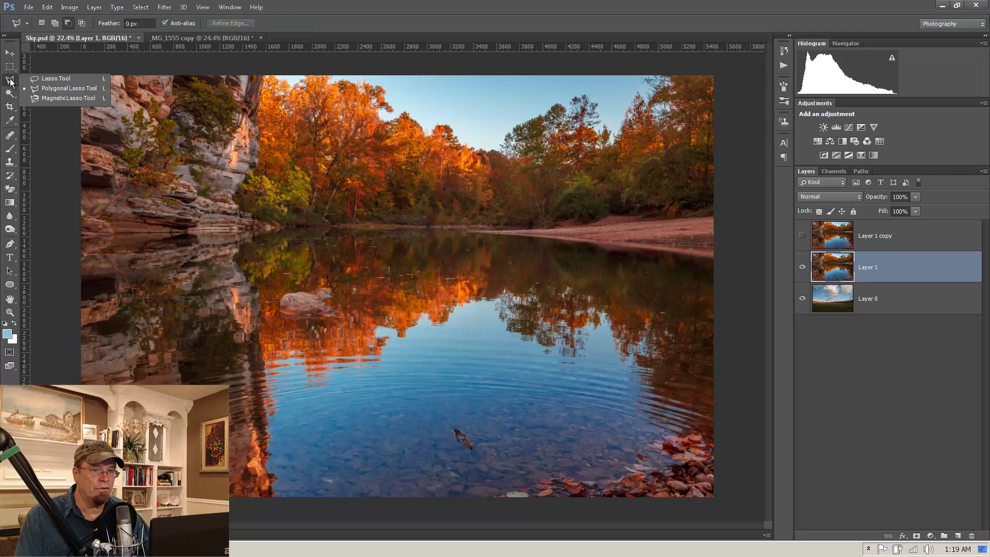
{"action": "left_click", "coordinate": [49, 88]}
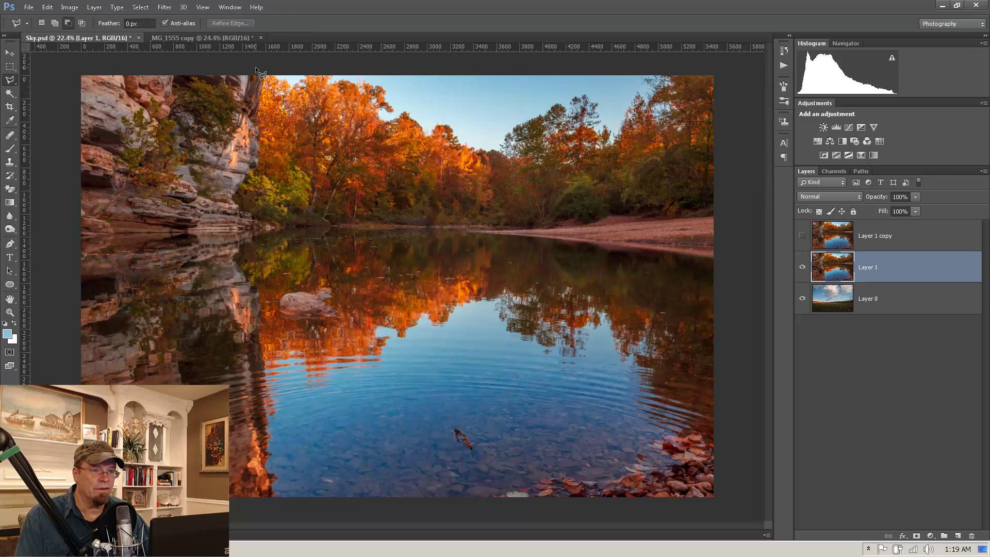
{"action": "left_click", "coordinate": [254, 101]}
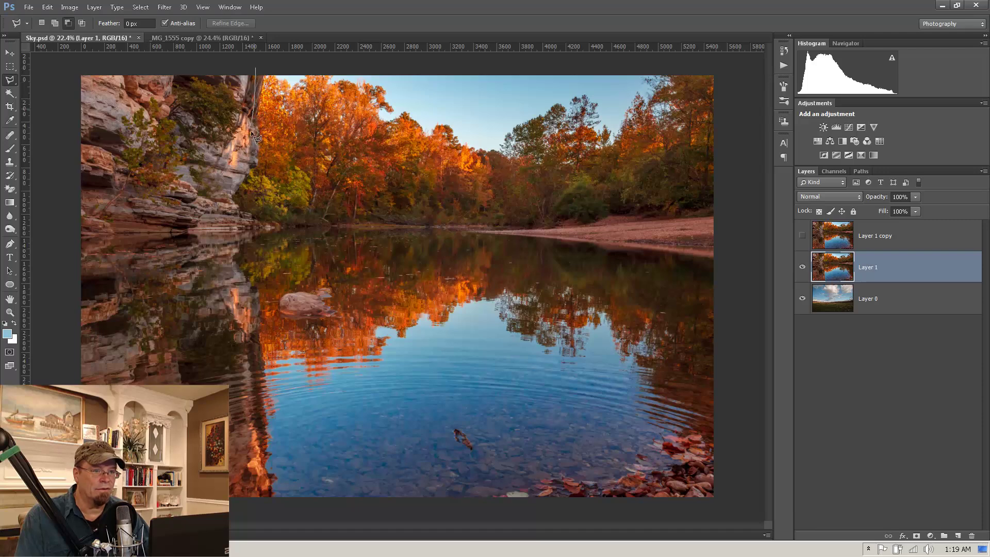
{"action": "left_click", "coordinate": [297, 181]}
{"action": "left_click", "coordinate": [395, 206]}
{"action": "left_click", "coordinate": [499, 202]}
{"action": "left_click", "coordinate": [583, 183]}
{"action": "left_click", "coordinate": [635, 177]}
{"action": "left_click", "coordinate": [705, 151]}
{"action": "left_click", "coordinate": [731, 131]}
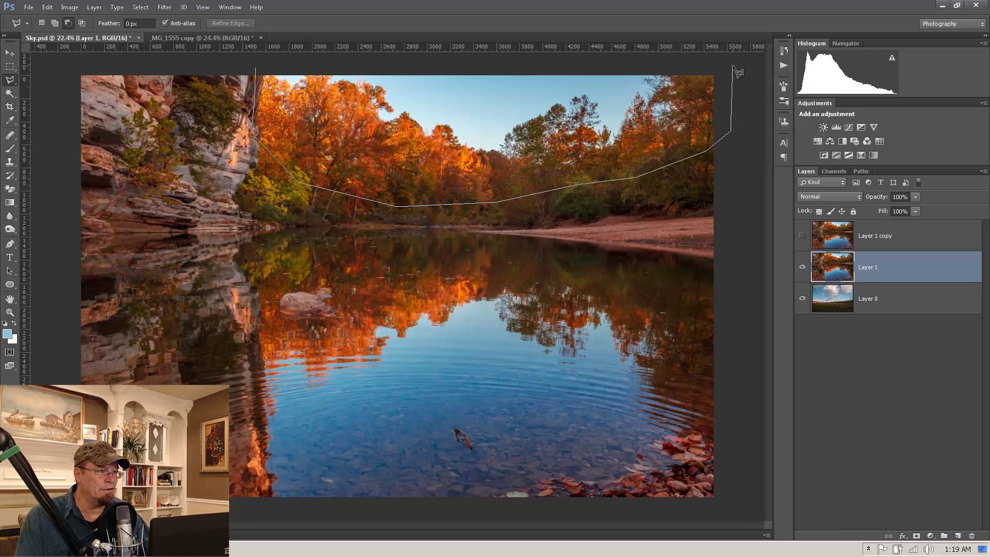
{"action": "left_click", "coordinate": [732, 65]}
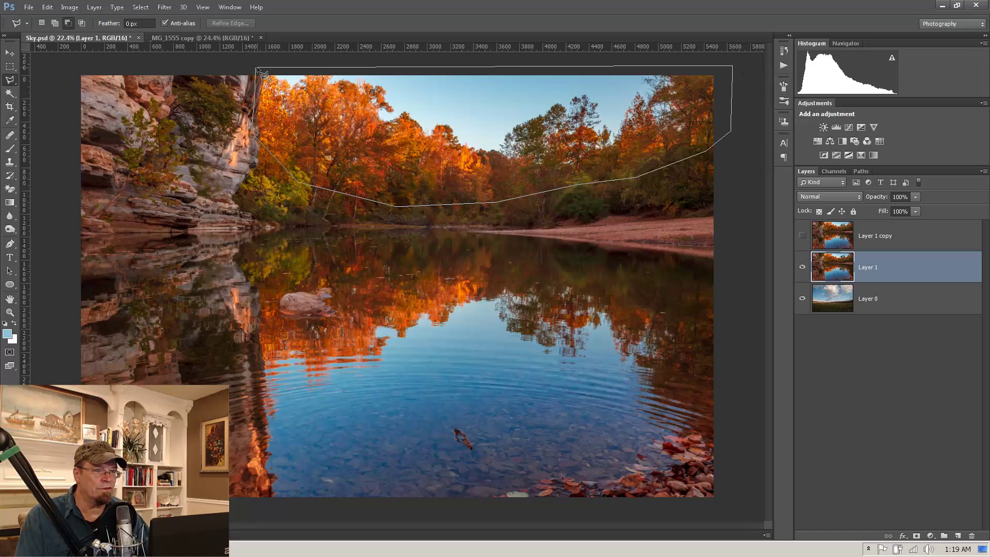
{"action": "left_click", "coordinate": [258, 68]}
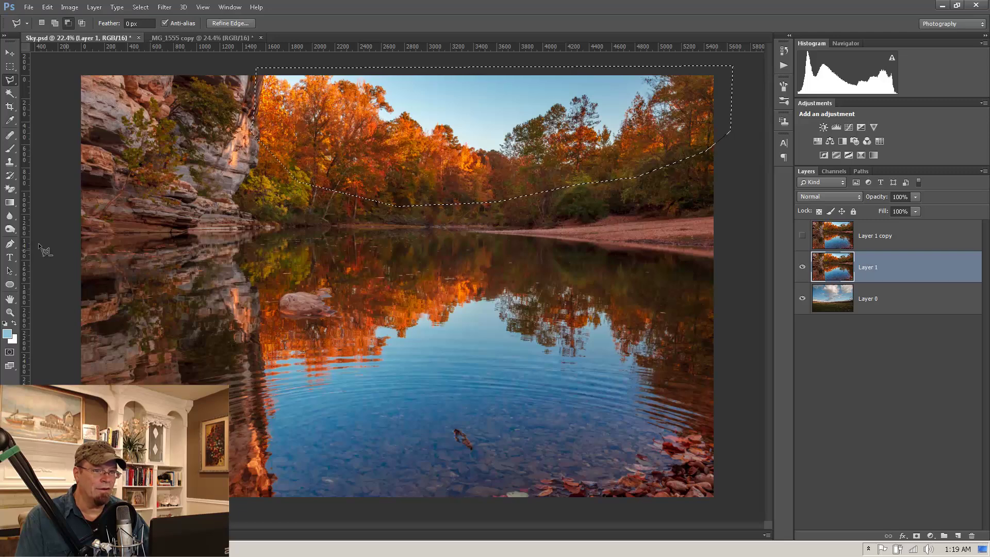
Step: Erase the river photo's blue sky with the Magic Eraser, then deselect
{"action": "left_click", "coordinate": [8, 190]}
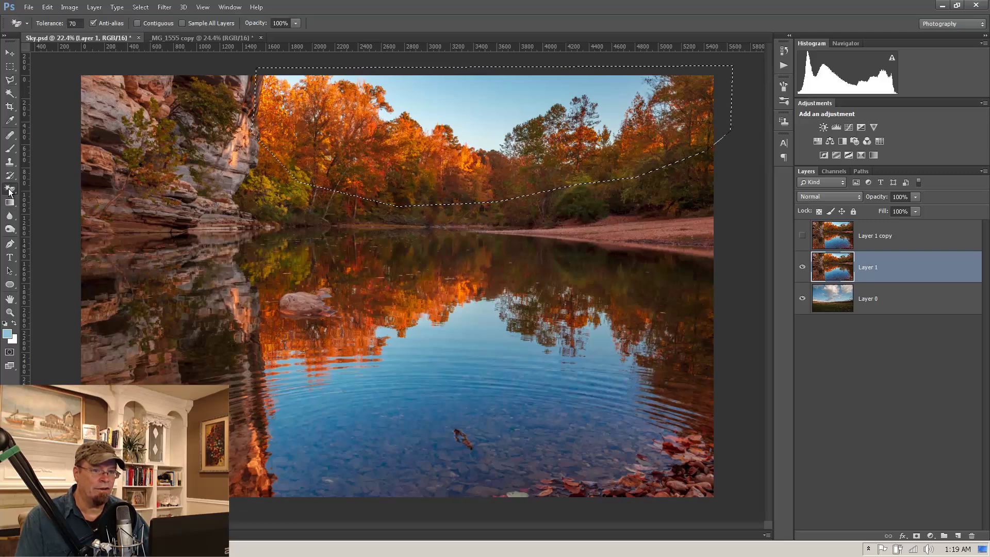
{"action": "left_click", "coordinate": [491, 96]}
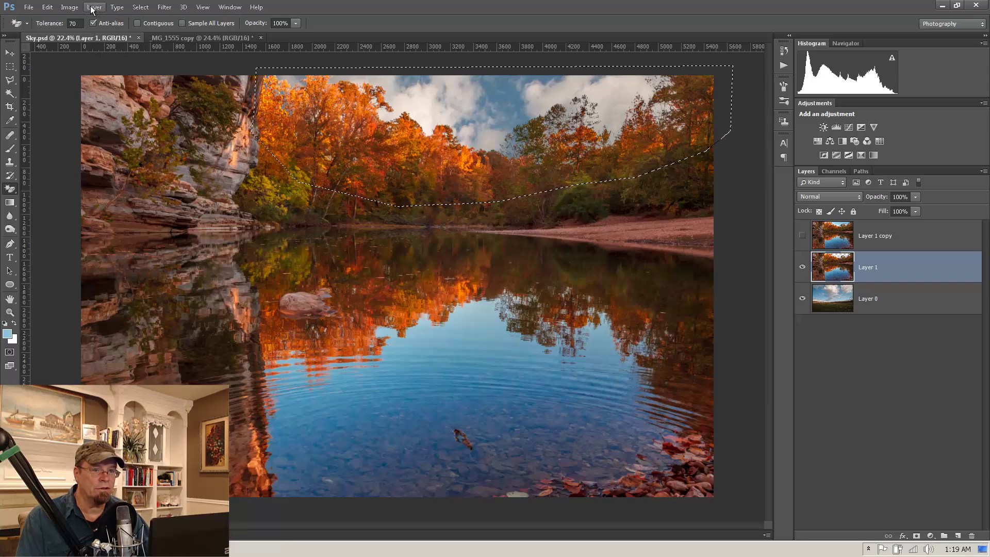
{"action": "left_click", "coordinate": [137, 7]}
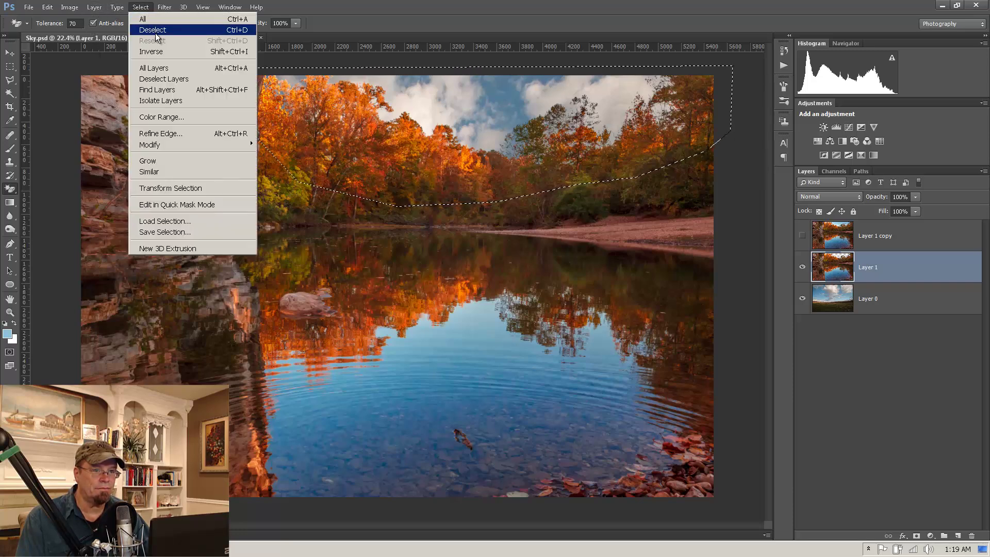
{"action": "left_click", "coordinate": [154, 30]}
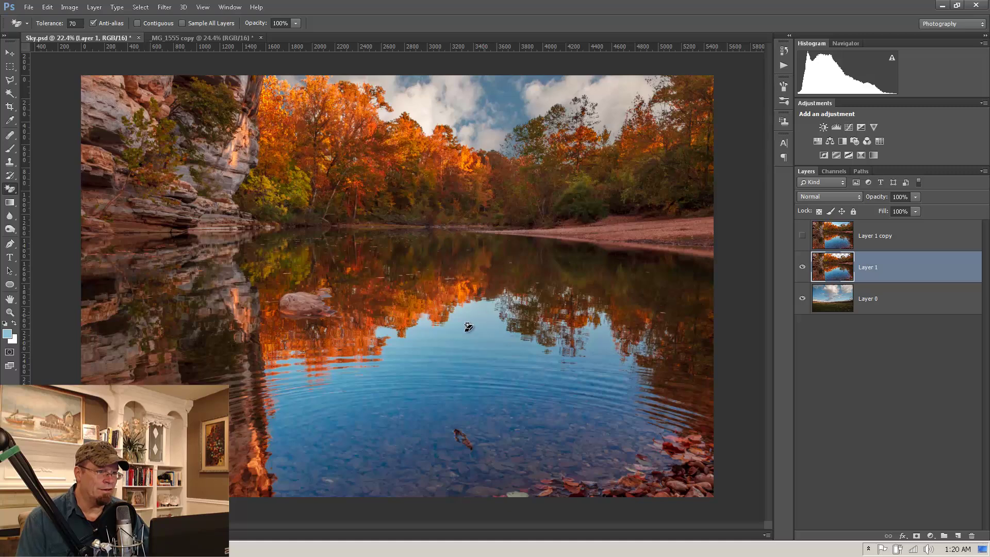
Step: Duplicate sky Layer 0 and move the copy above the river layer
{"action": "left_click", "coordinate": [914, 302]}
{"action": "left_click_drag", "start_coordinate": [913, 303], "coordinate": [959, 534]}
{"action": "left_click_drag", "start_coordinate": [911, 305], "coordinate": [909, 250]}
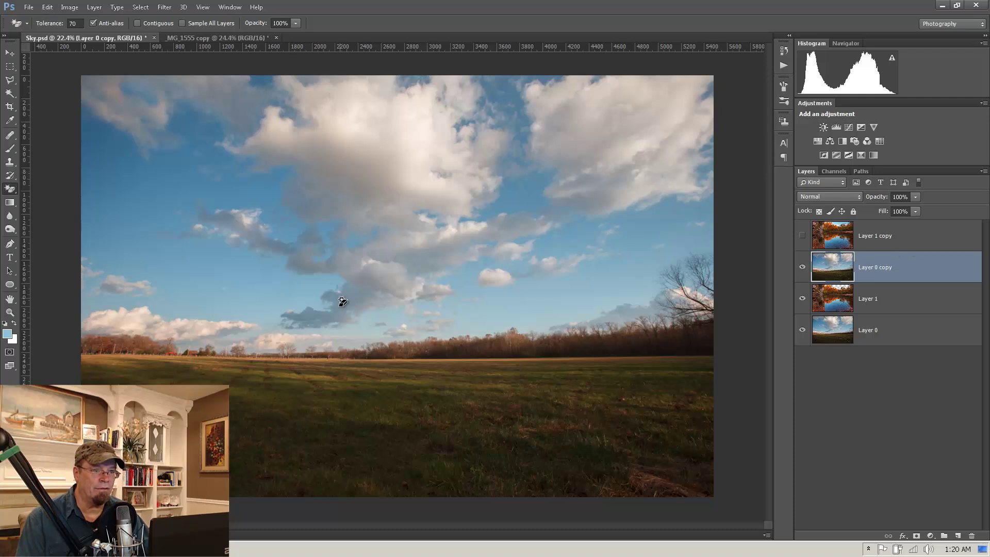
Step: Flip Layer 0 copy vertically so the clouds appear upside down
{"action": "left_click", "coordinate": [48, 7]}
{"action": "mouse_move", "coordinate": [80, 245]}
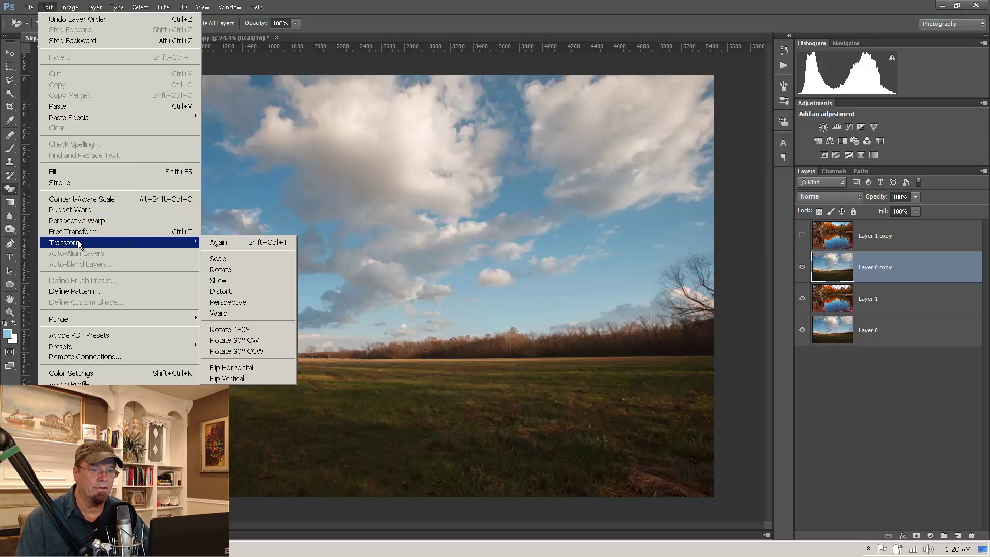
{"action": "left_click", "coordinate": [265, 381]}
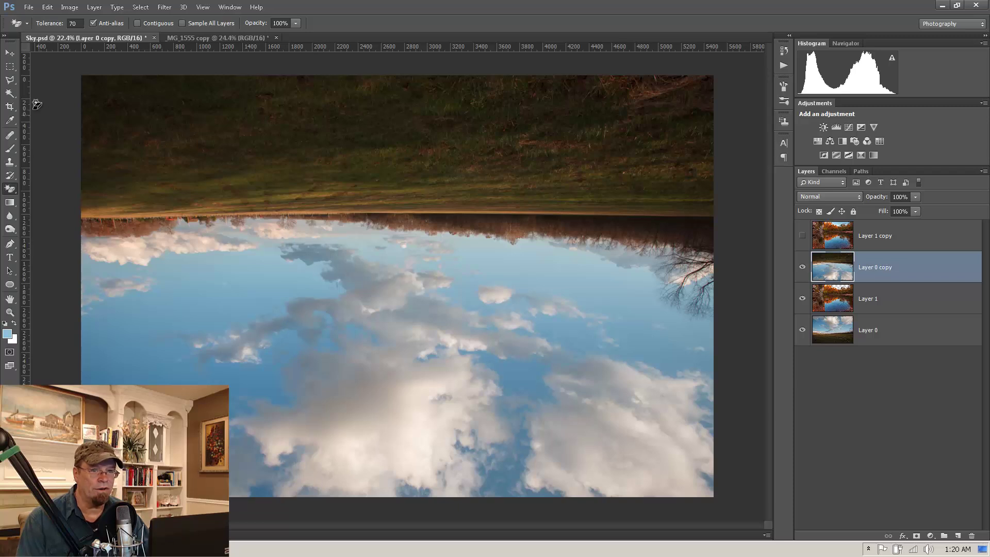
Step: Cut away the flipped sky copy above the shoreline, leaving clouds only over the water
{"action": "left_click", "coordinate": [10, 80]}
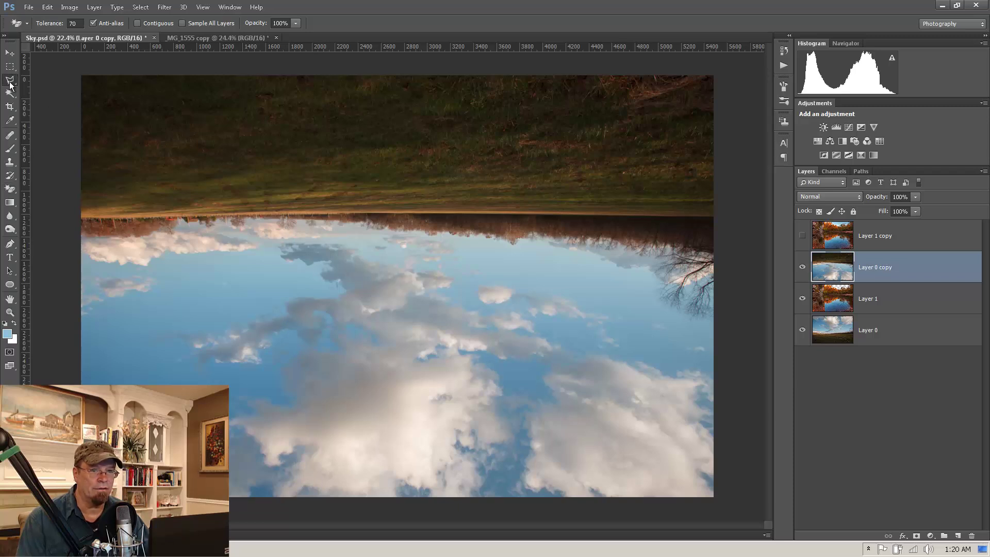
{"action": "left_click", "coordinate": [79, 71]}
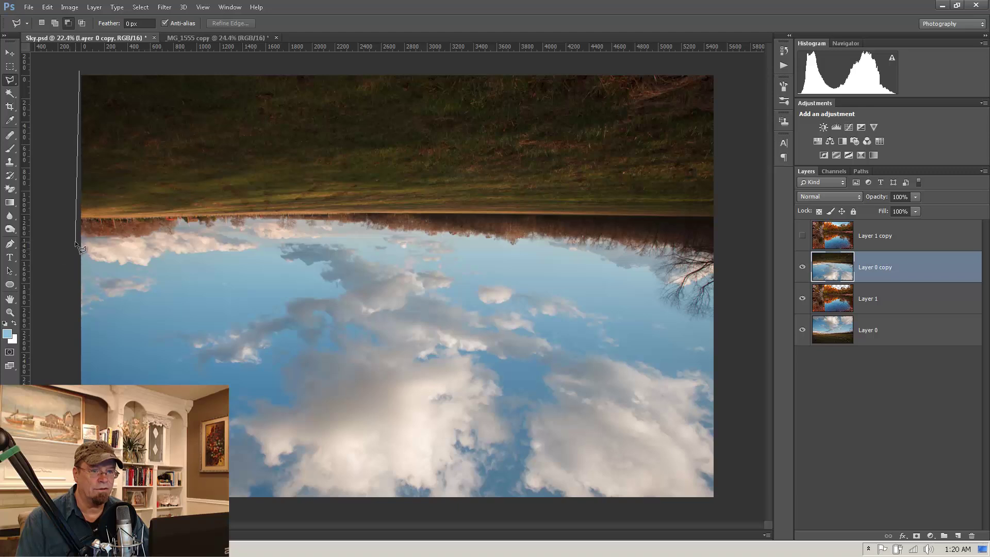
{"action": "left_click", "coordinate": [200, 236]}
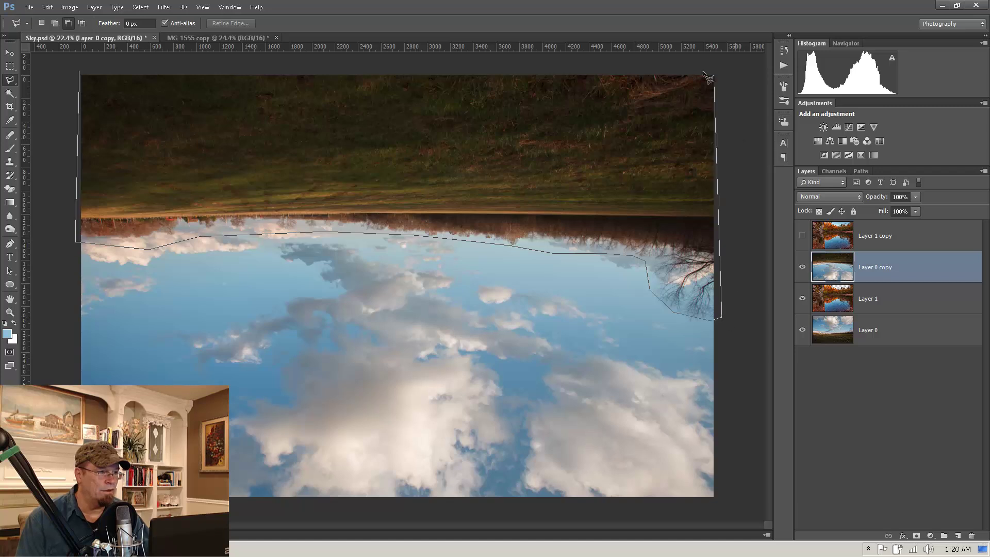
{"action": "left_click", "coordinate": [717, 68]}
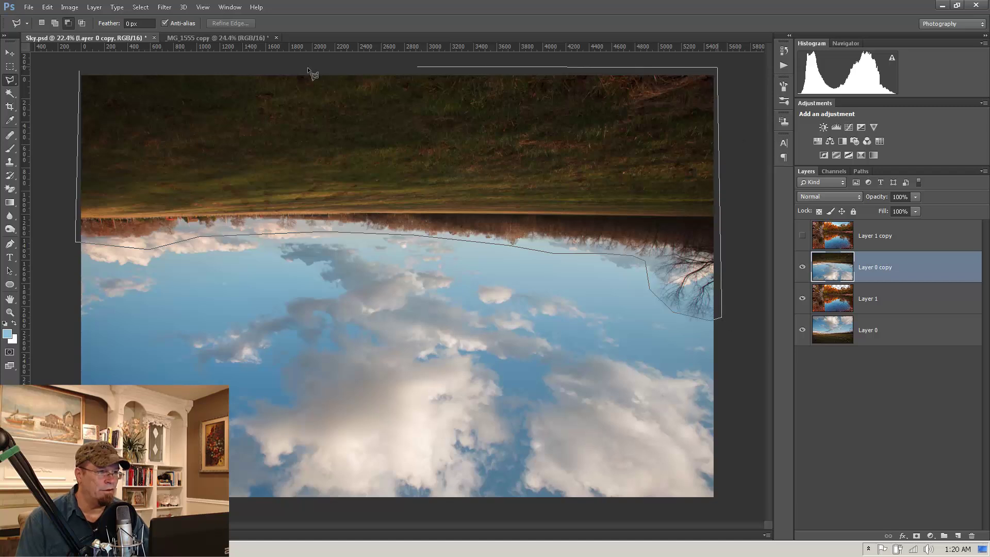
{"action": "left_click", "coordinate": [81, 73]}
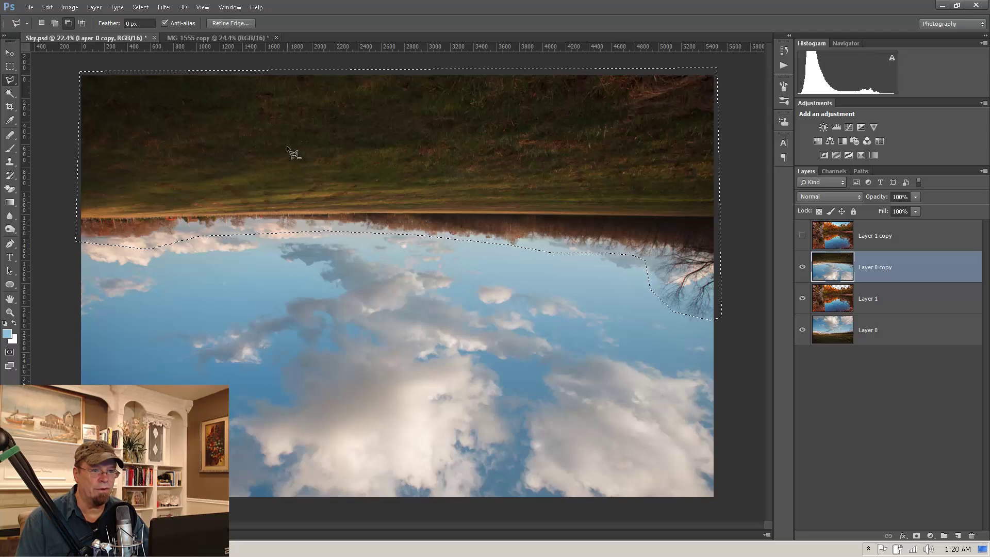
{"action": "left_click", "coordinate": [47, 7]}
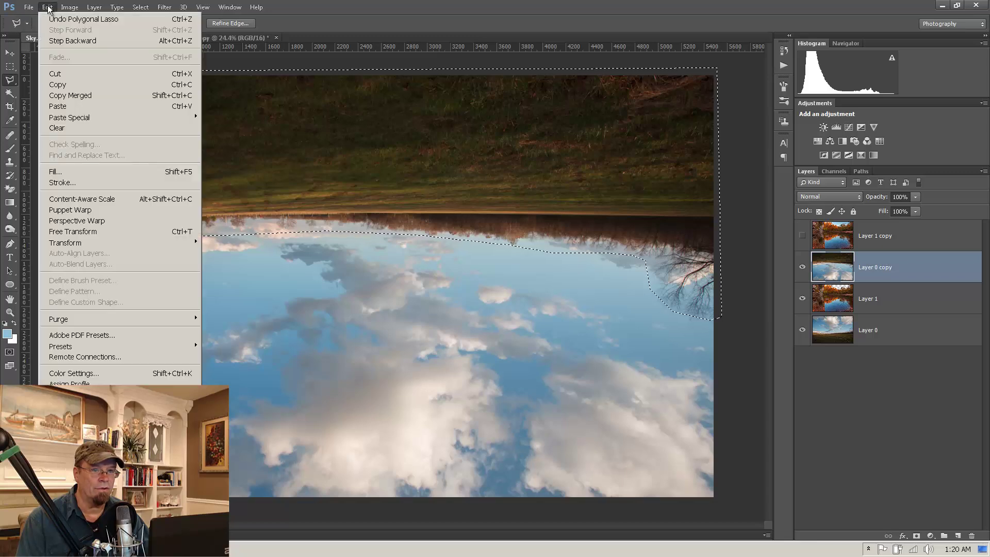
{"action": "left_click", "coordinate": [60, 74]}
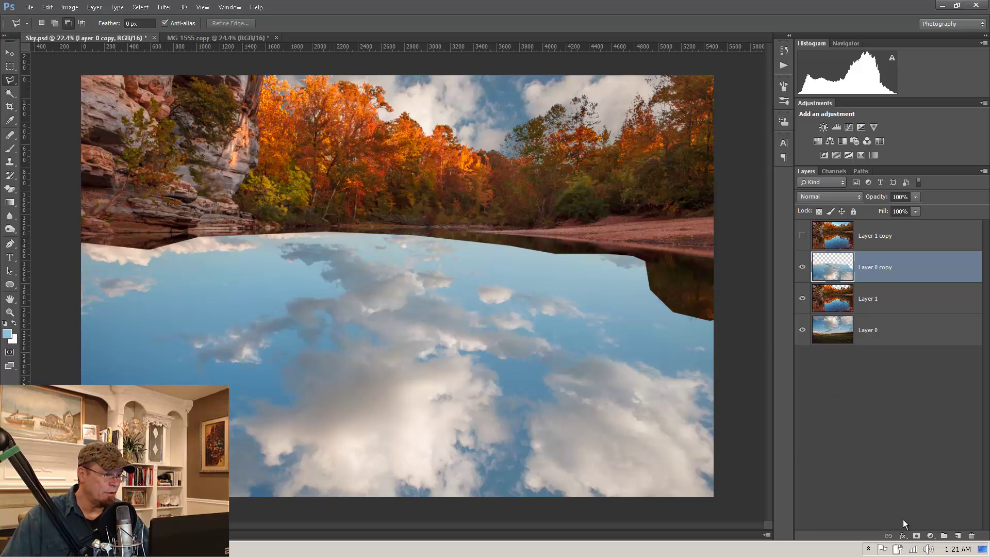
{"action": "left_click", "coordinate": [903, 536]}
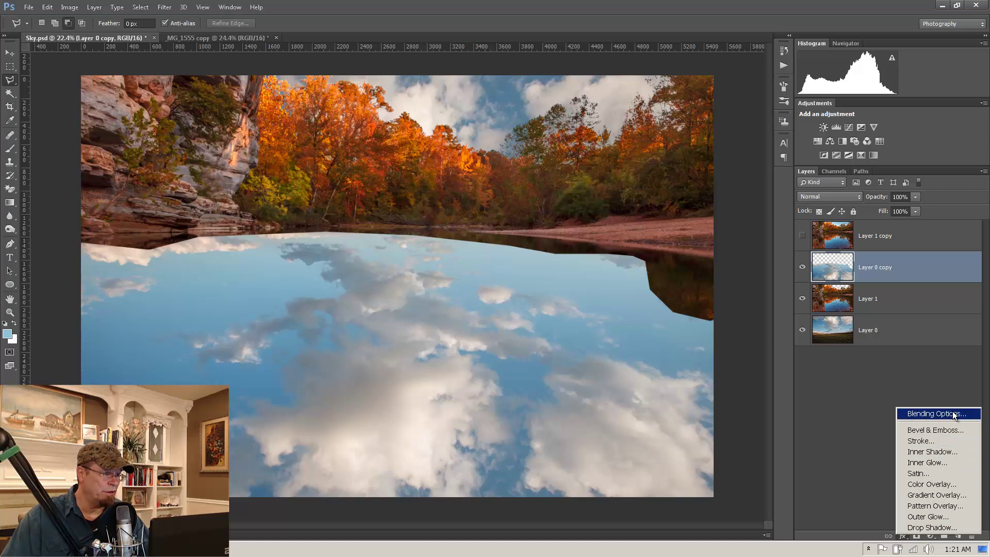
{"action": "left_click", "coordinate": [945, 266]}
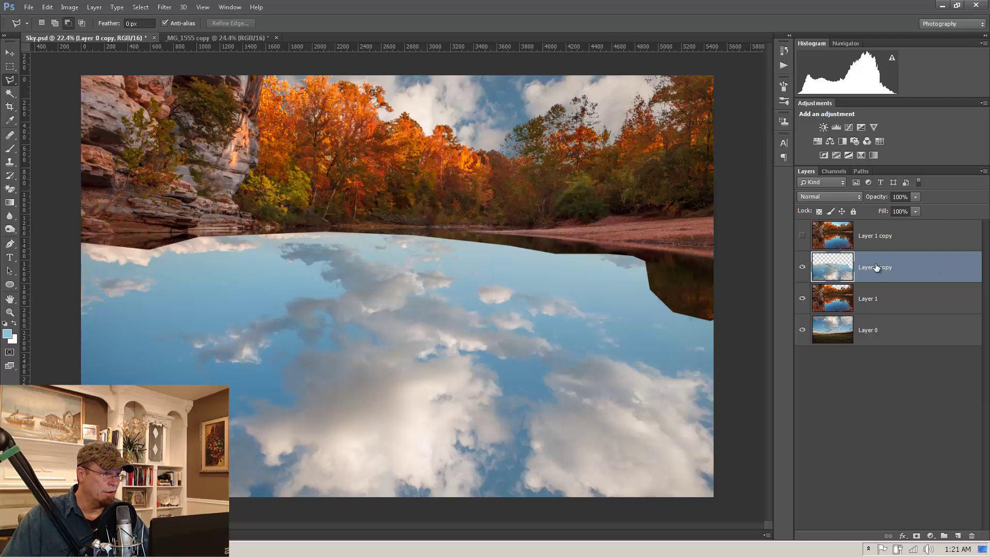
{"action": "double_click", "coordinate": [945, 270]}
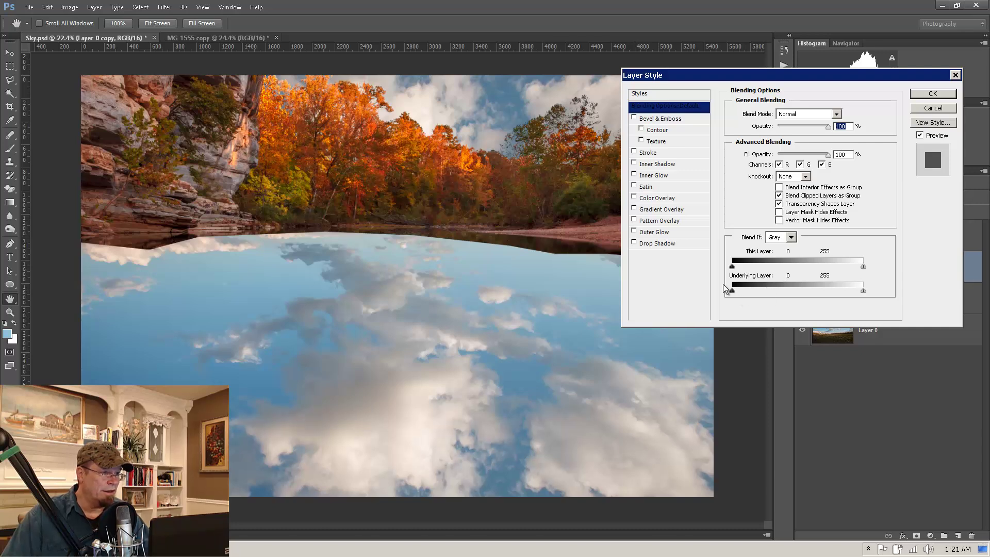
{"action": "left_click_drag", "start_coordinate": [756, 75], "coordinate": [778, 26]}
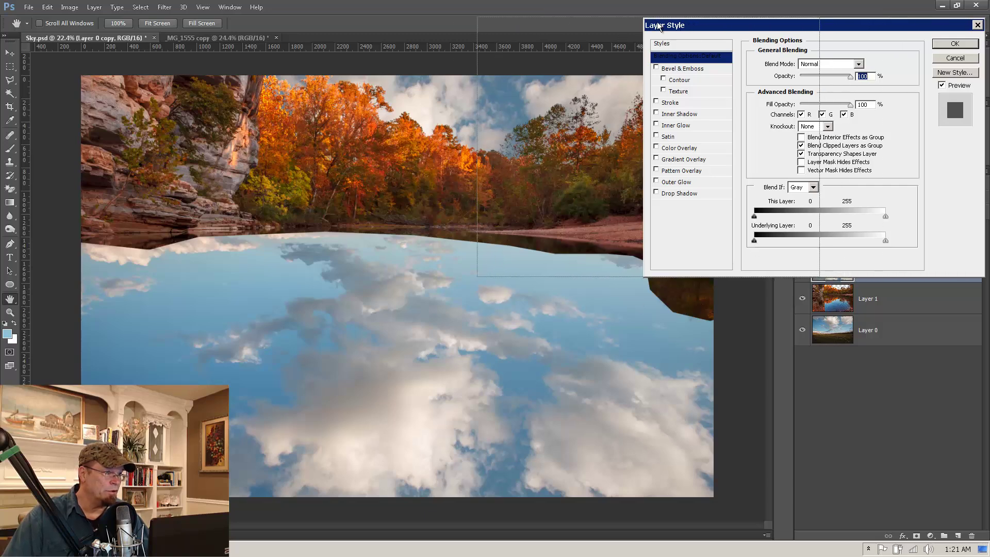
{"action": "left_click_drag", "start_coordinate": [841, 29], "coordinate": [648, 26]}
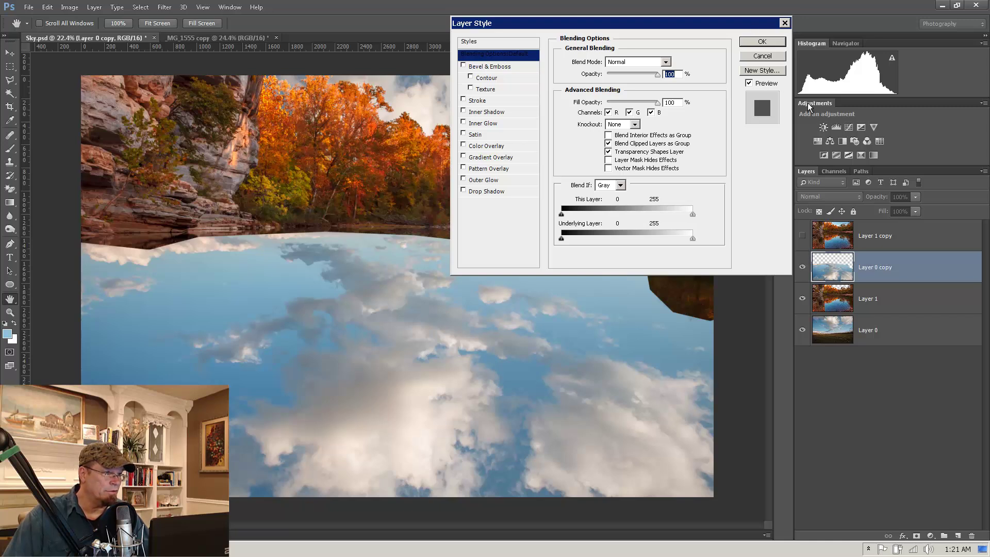
{"action": "key", "text": "Return"}
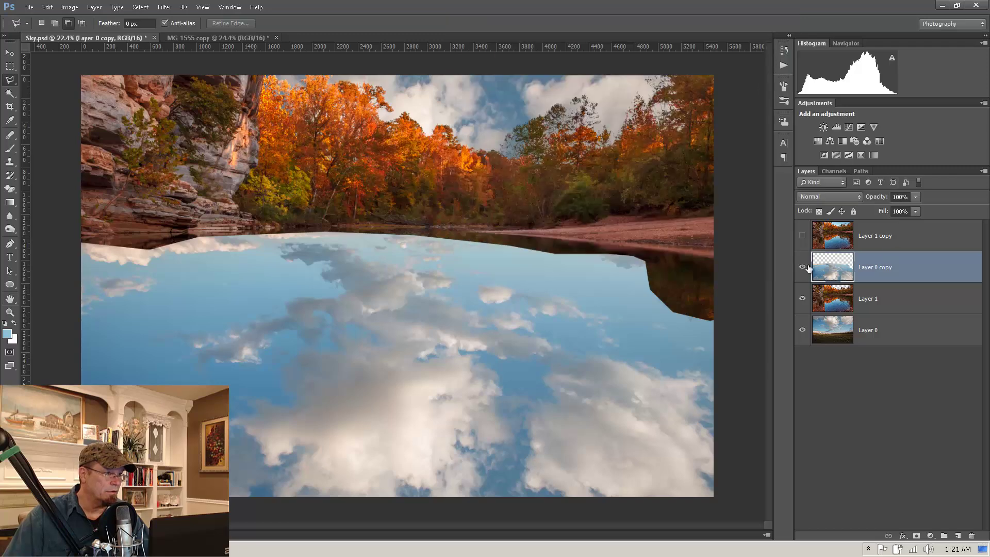
Step: Hide and reshow Layer 0 copy to compare the water with and without the reflection
{"action": "left_click", "coordinate": [802, 266]}
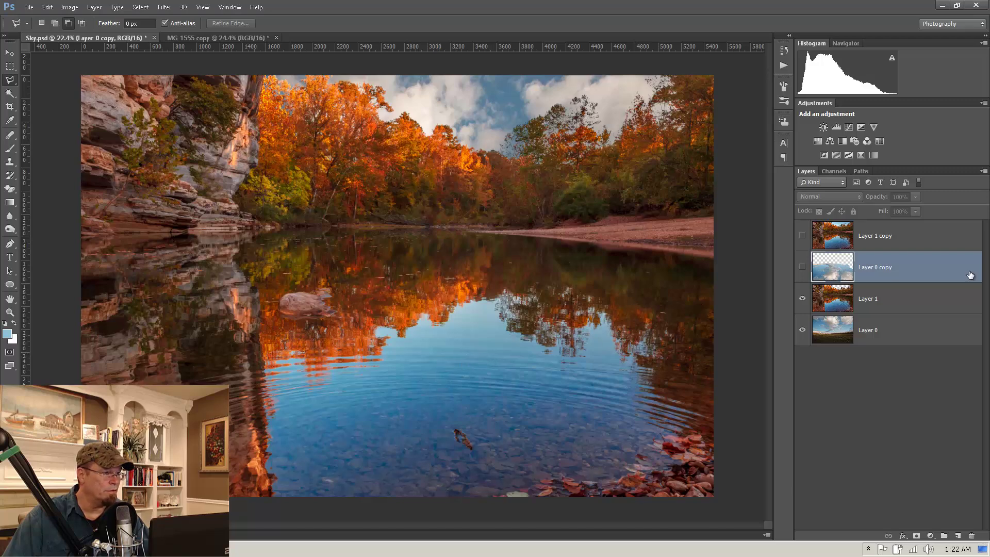
{"action": "left_click", "coordinate": [803, 267]}
Step: In Layer 0 copy's Blend If, raise the Underlying Layer black point to about 120
{"action": "double_click", "coordinate": [935, 270]}
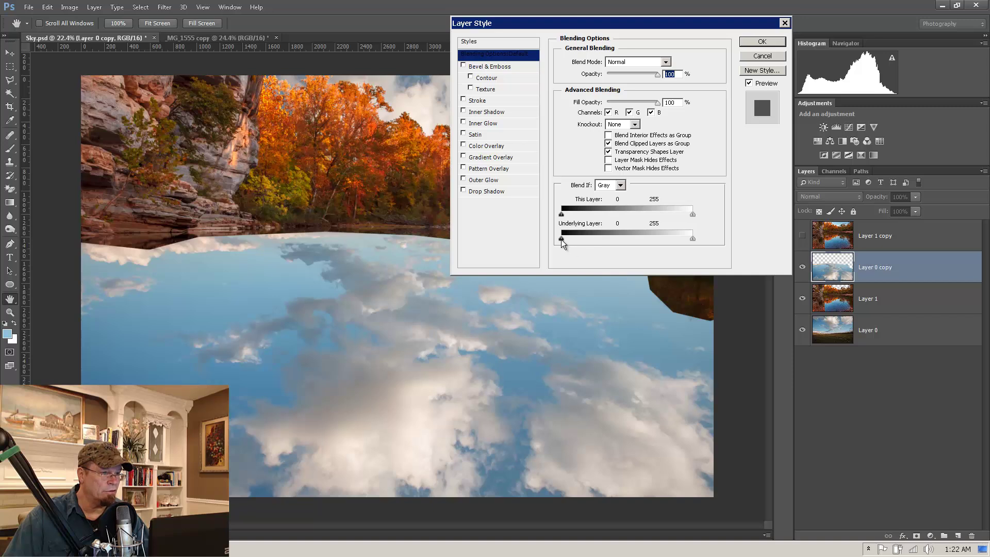
{"action": "left_click_drag", "start_coordinate": [563, 243], "coordinate": [565, 243]}
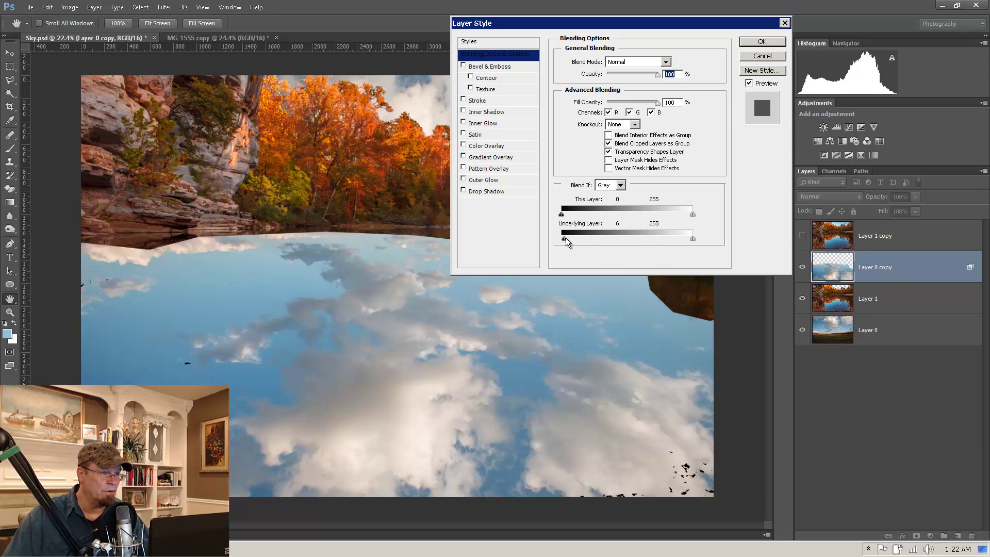
{"action": "left_click_drag", "start_coordinate": [565, 237], "coordinate": [585, 238]}
{"action": "left_click_drag", "start_coordinate": [700, 26], "coordinate": [868, 19]}
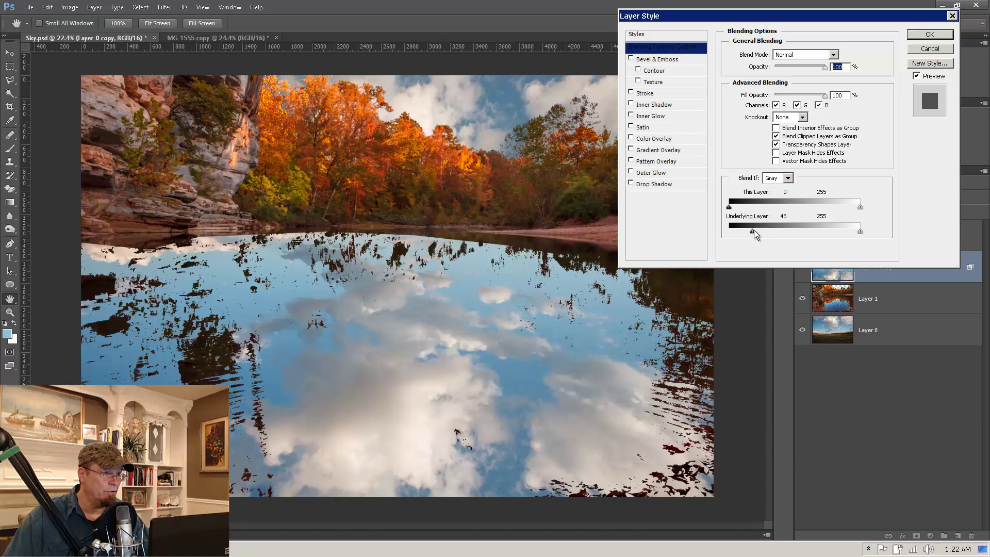
{"action": "left_click_drag", "start_coordinate": [753, 230], "coordinate": [796, 232]}
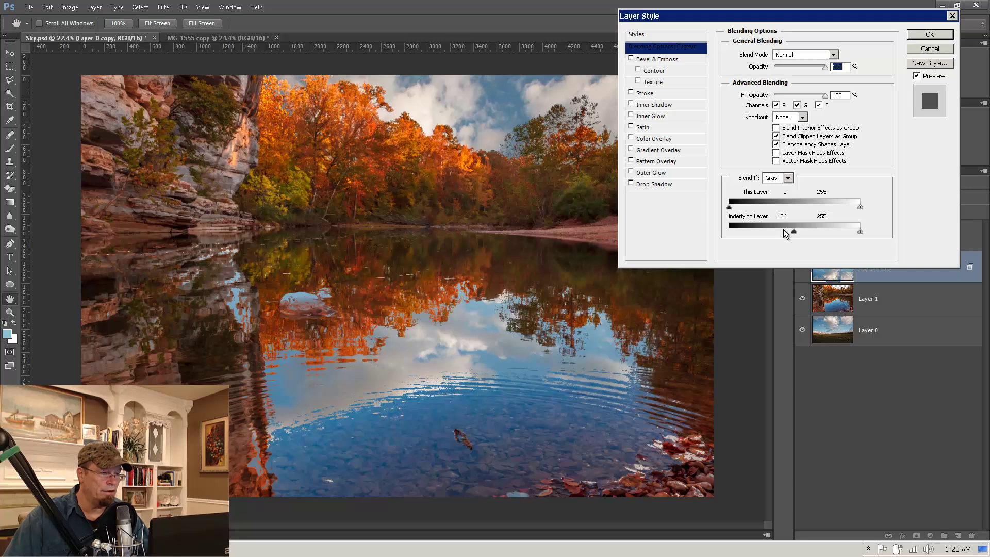
{"action": "left_click_drag", "start_coordinate": [793, 225], "coordinate": [790, 229]}
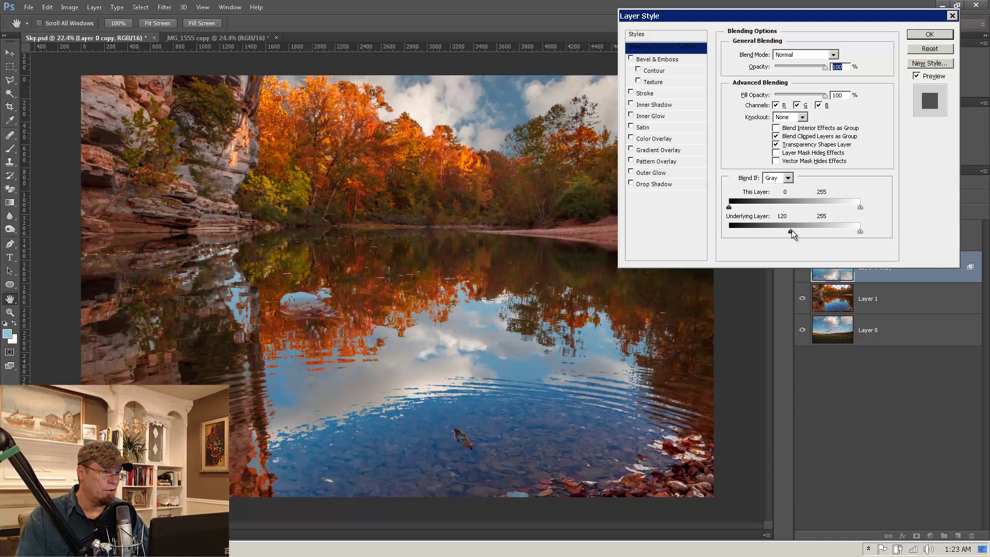
Step: Split the Underlying Layer black slider so its halves sit at 128 and 165
{"action": "left_click_drag", "start_coordinate": [790, 231], "coordinate": [807, 231]}
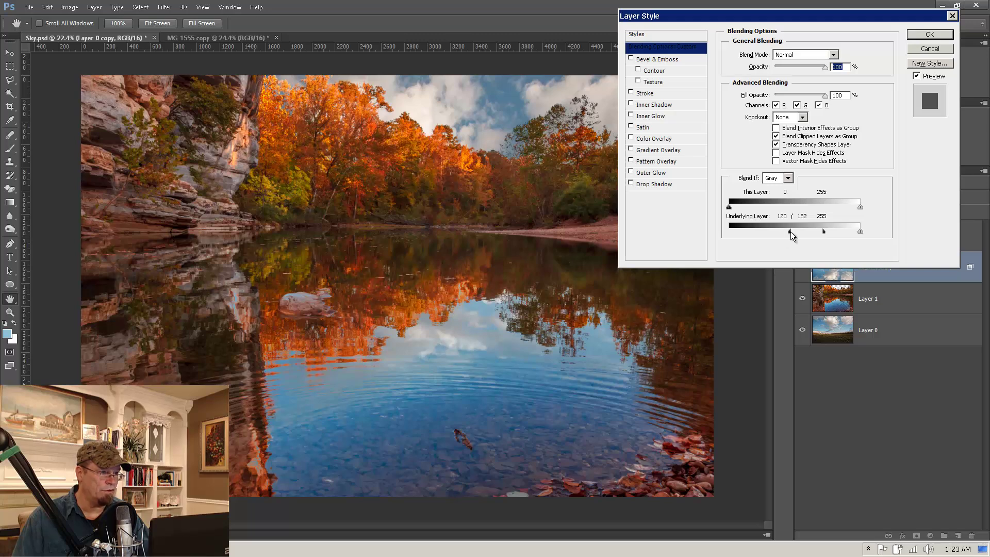
{"action": "left_click_drag", "start_coordinate": [792, 234], "coordinate": [795, 236]}
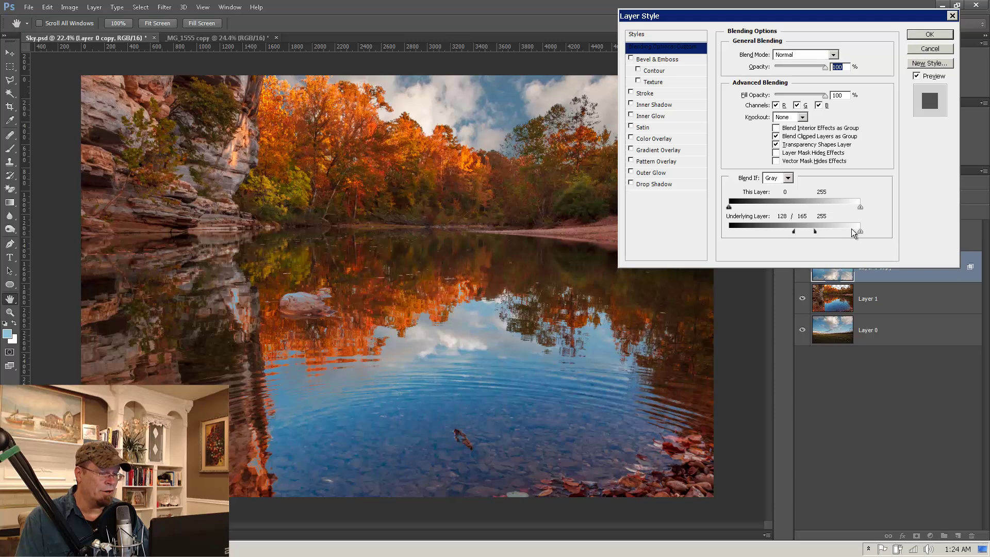
Step: Apply the blend settings, add a layer mask to Layer 0 copy, and paint black over the rock
{"action": "left_click", "coordinate": [923, 34]}
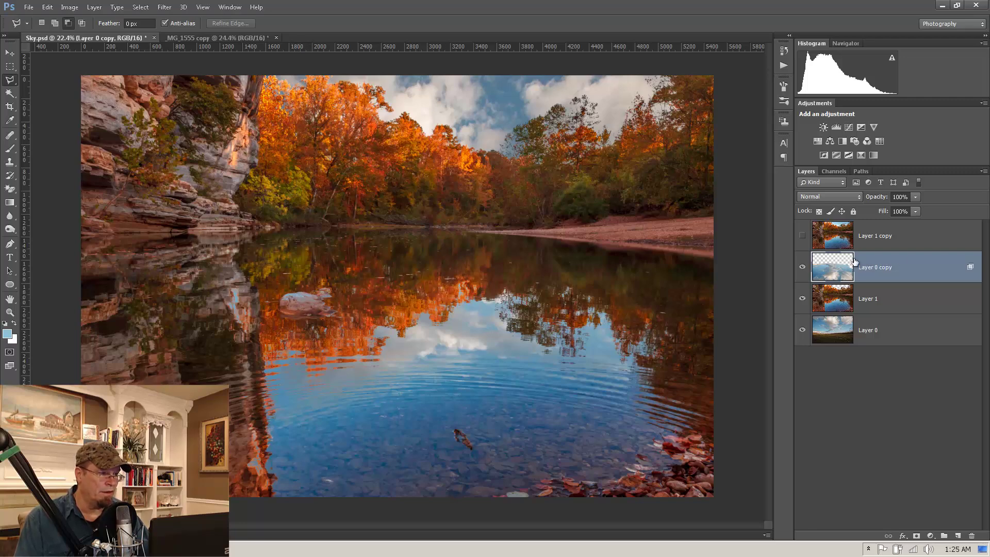
{"action": "left_click", "coordinate": [917, 537]}
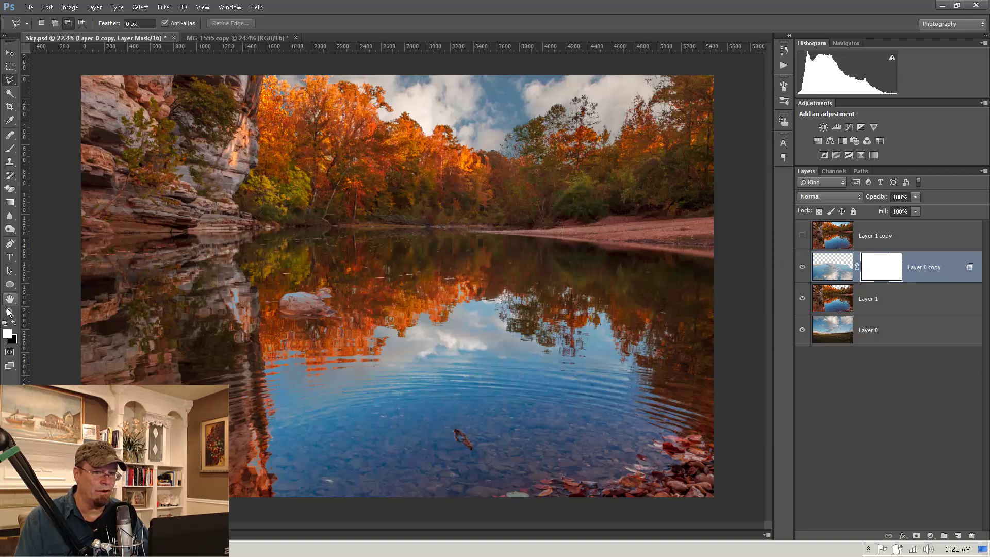
{"action": "left_click", "coordinate": [10, 150]}
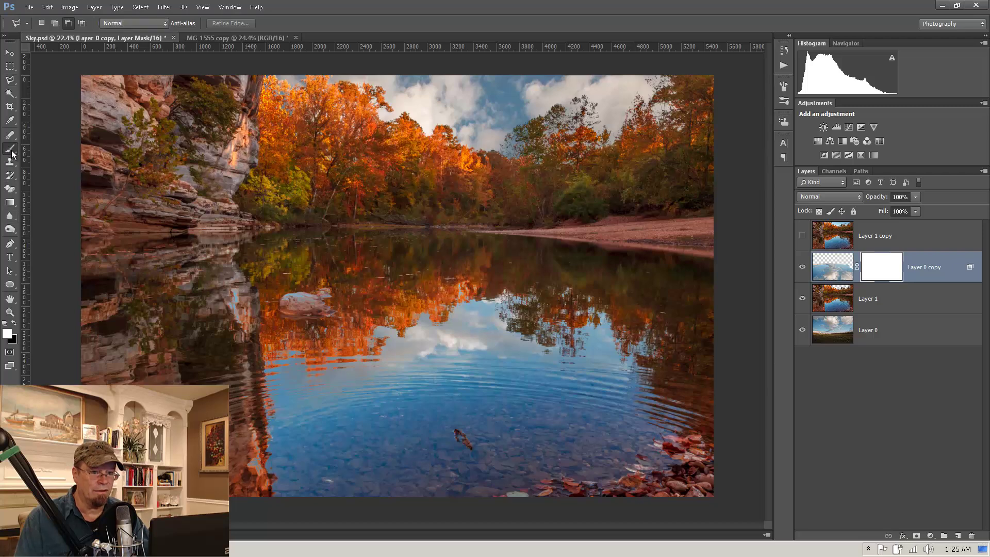
{"action": "left_click", "coordinate": [15, 323]}
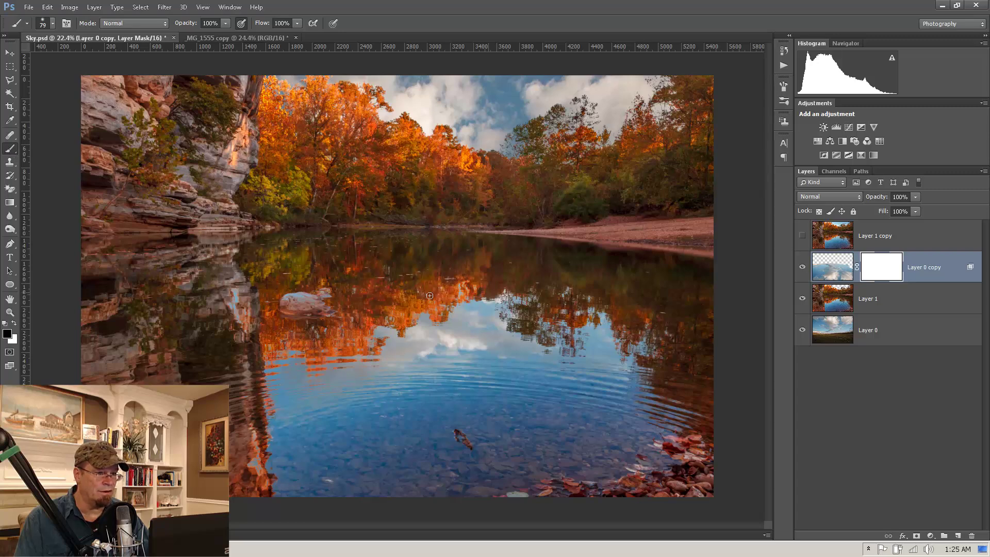
{"action": "mouse_move", "coordinate": [317, 303]}
{"action": "left_mouse_down"}
{"action": "mouse_move", "coordinate": [286, 299]}
{"action": "mouse_move", "coordinate": [320, 306]}
{"action": "mouse_move", "coordinate": [328, 294]}
{"action": "mouse_move", "coordinate": [289, 300]}
{"action": "mouse_move", "coordinate": [315, 307]}
{"action": "mouse_move", "coordinate": [292, 286]}
{"action": "left_mouse_up"}
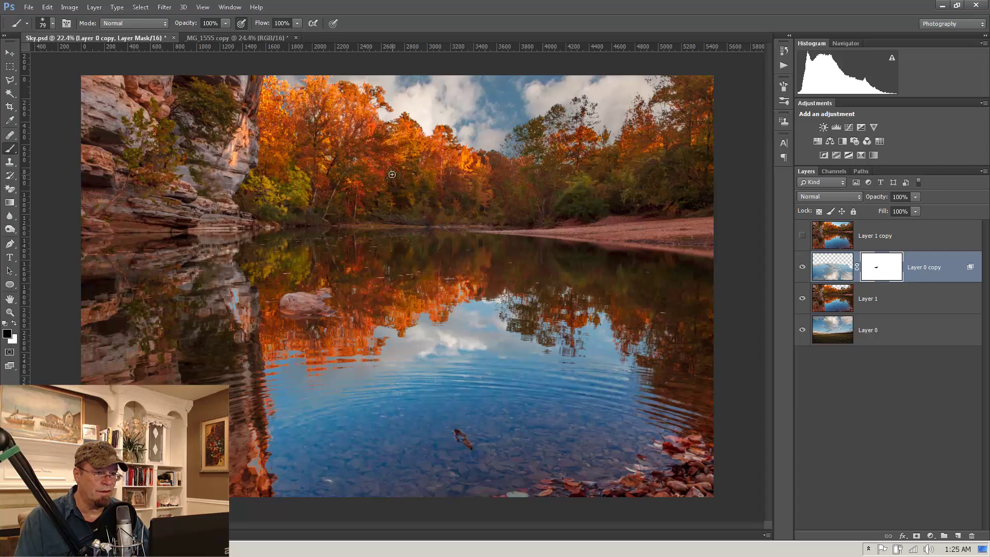